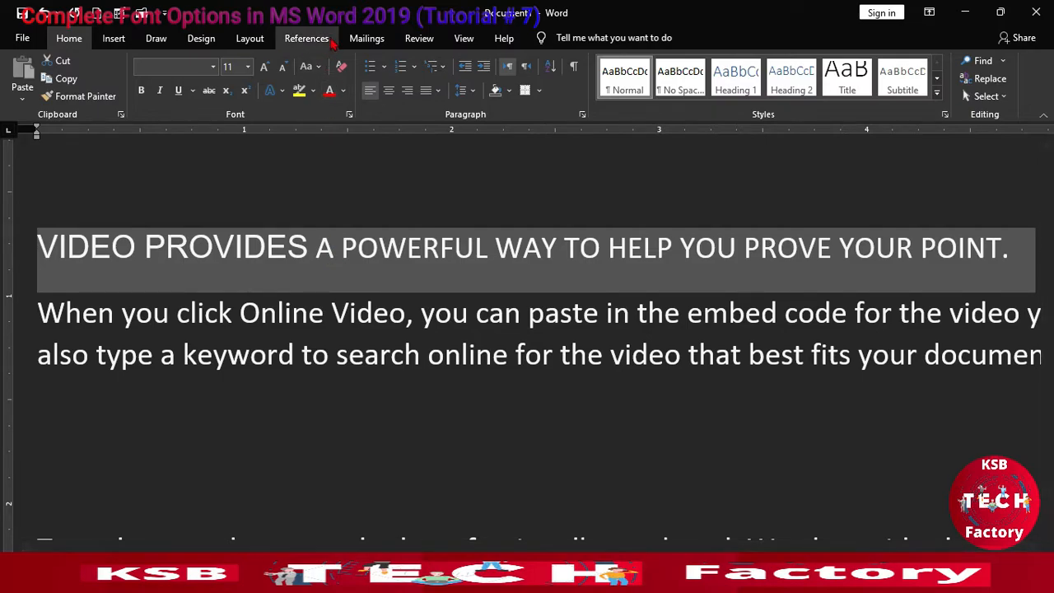
Step: Try the Capitalize Each Word and tOGGLE cASE options on the selected first sentence
click(318, 66)
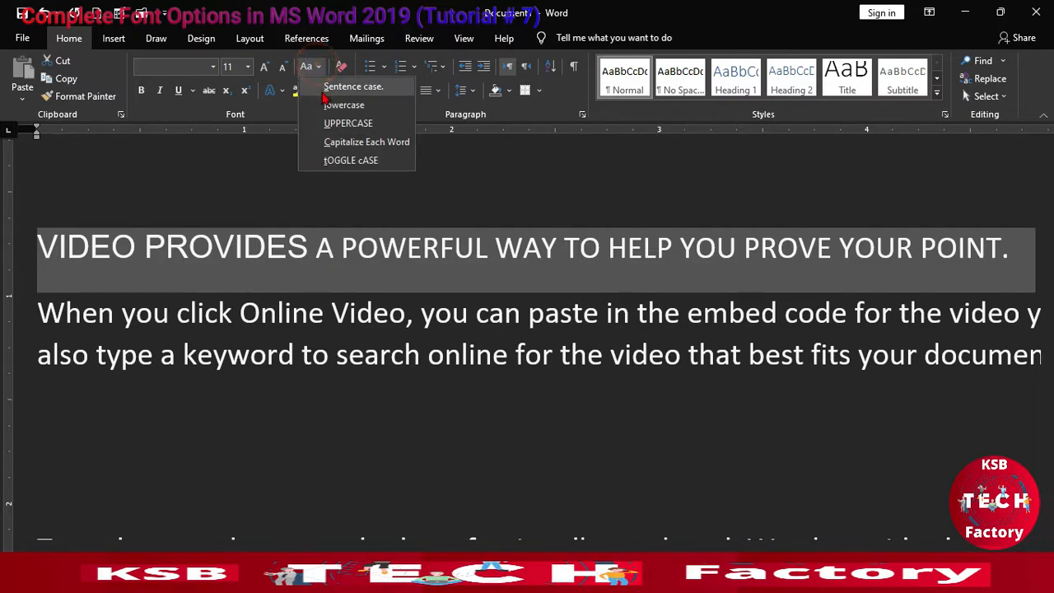
click(332, 145)
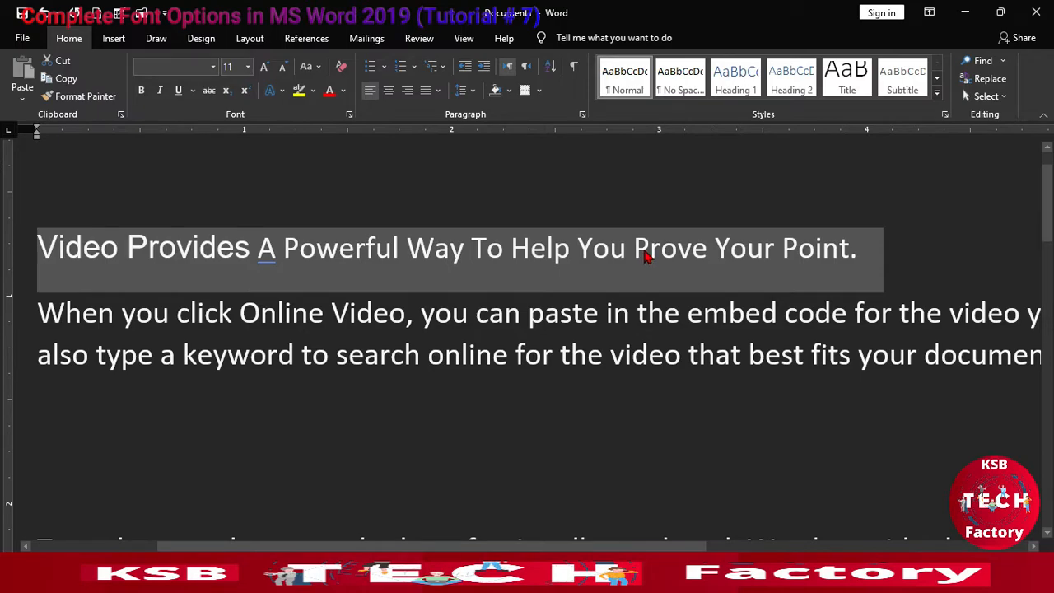
click(313, 66)
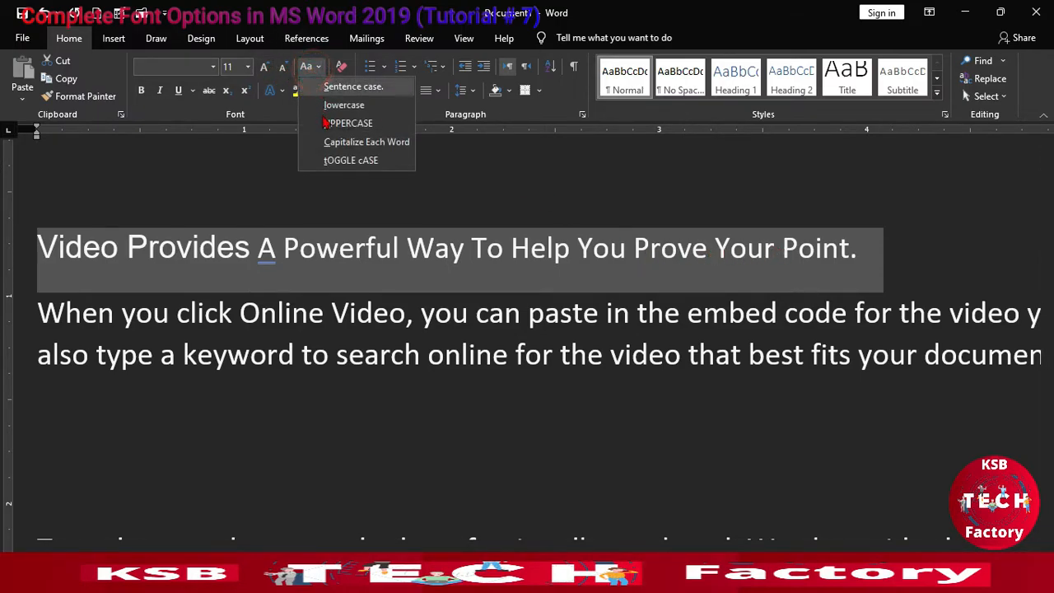
click(311, 160)
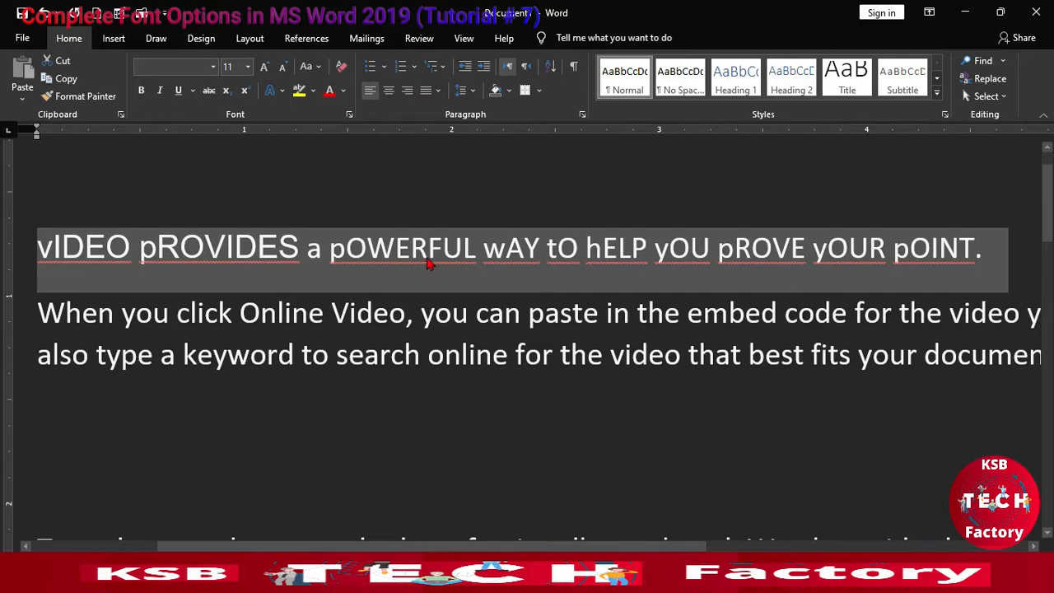
Step: Change the selected first sentence to sentence case
click(315, 68)
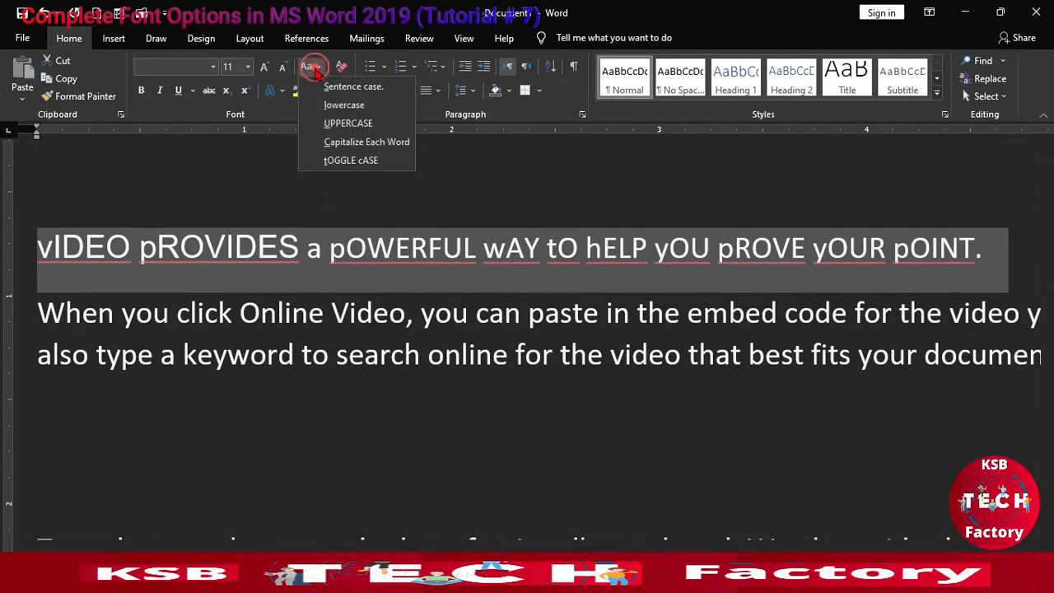
click(353, 87)
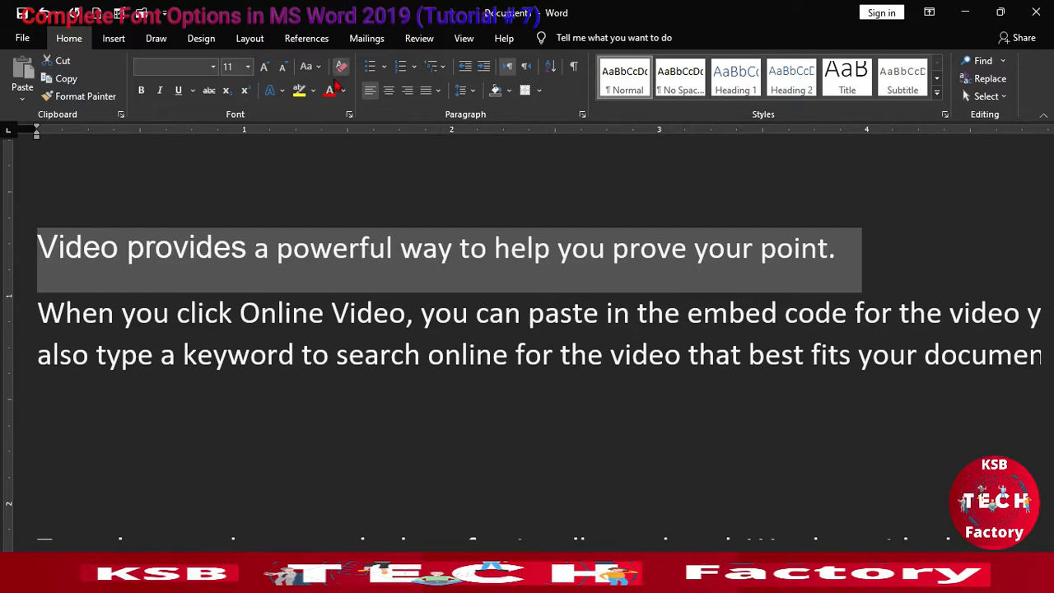
Step: Try bold and italic formatting on the selected first sentence and remove both
click(143, 92)
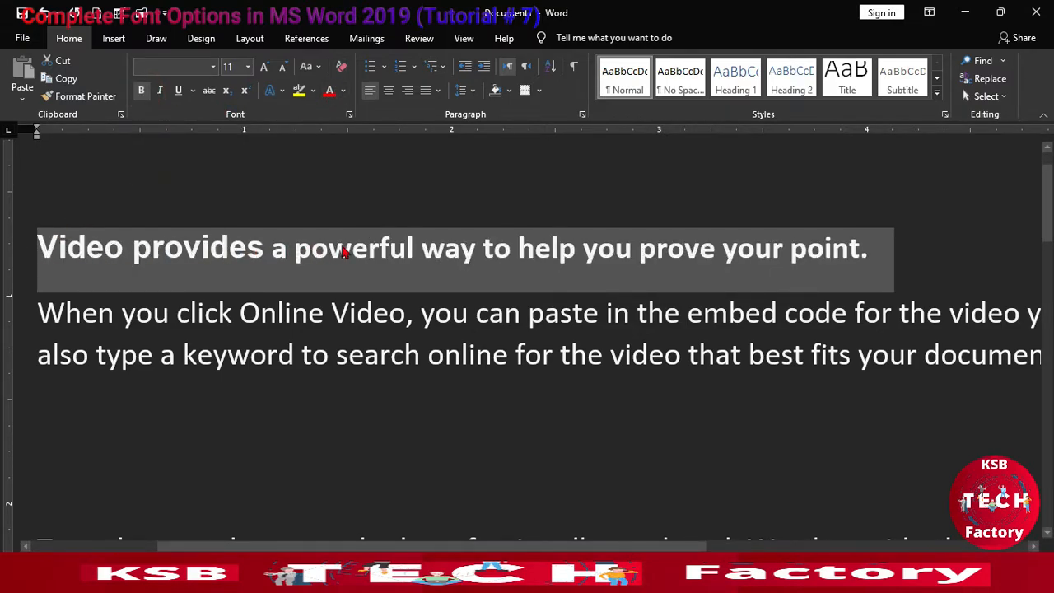
click(160, 91)
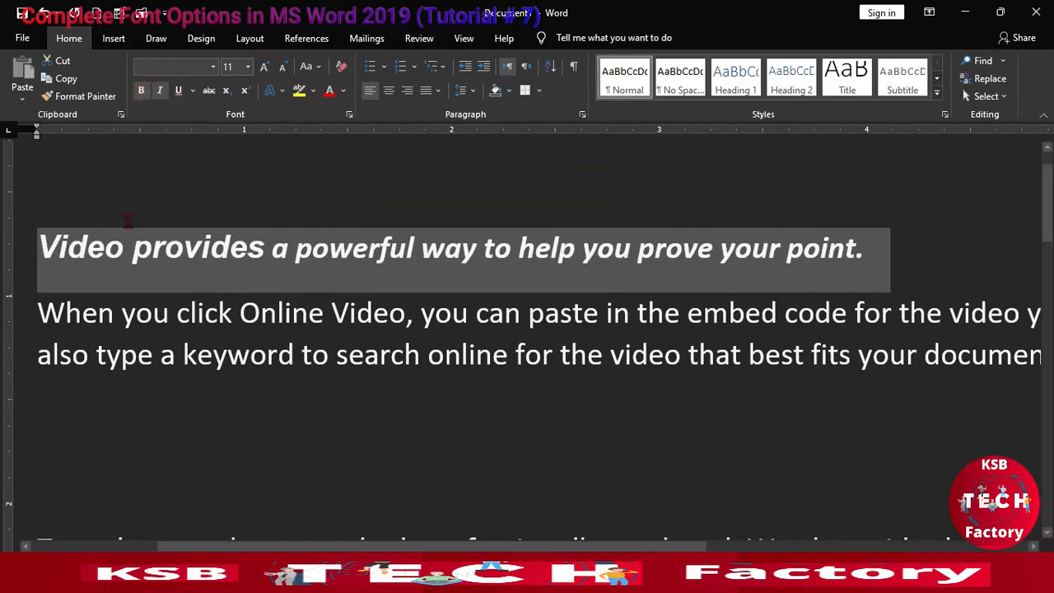
click(160, 91)
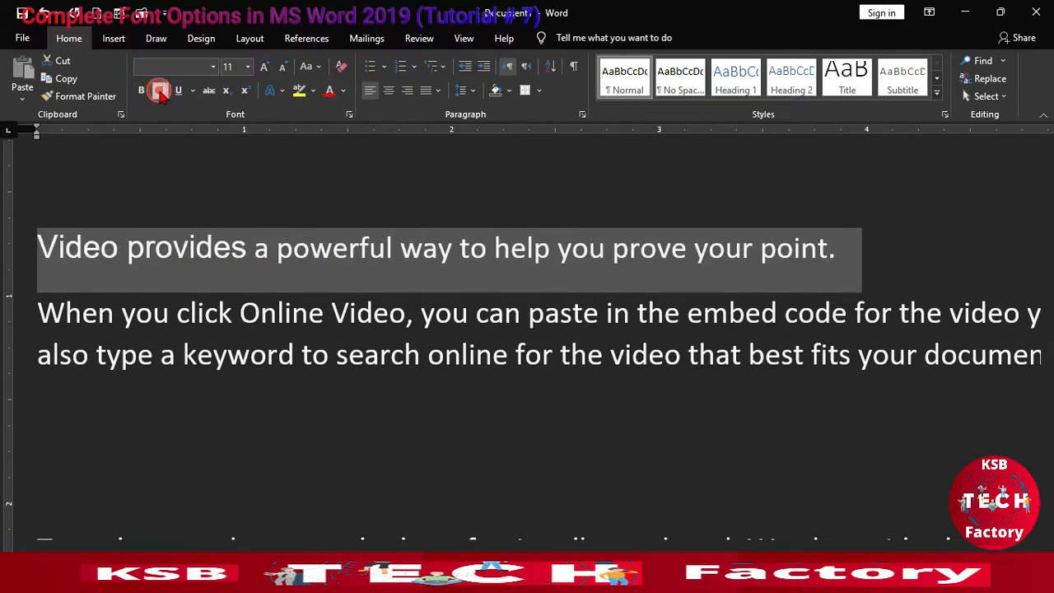
click(160, 91)
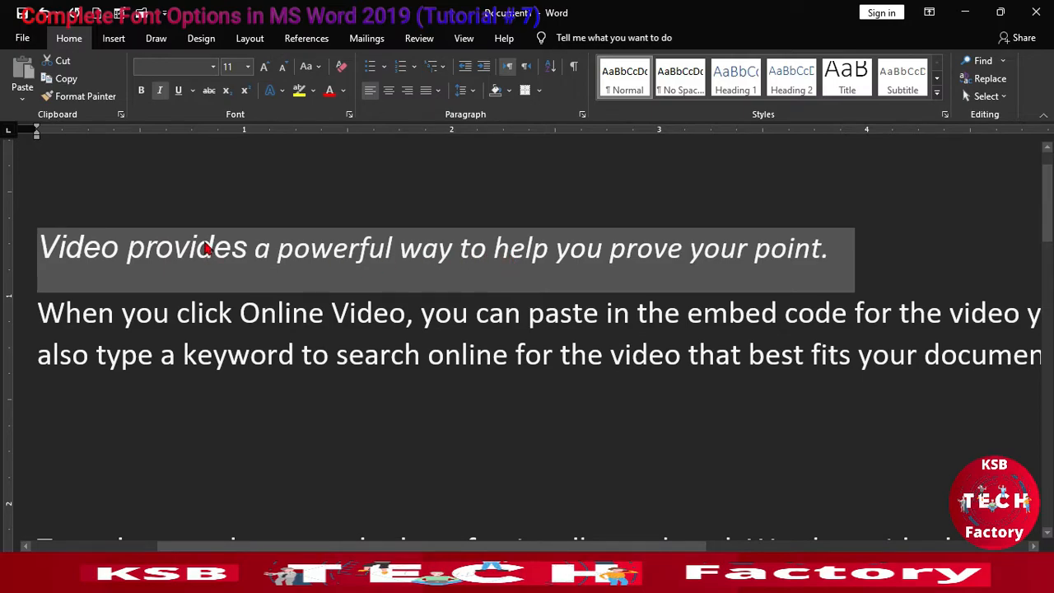
click(162, 92)
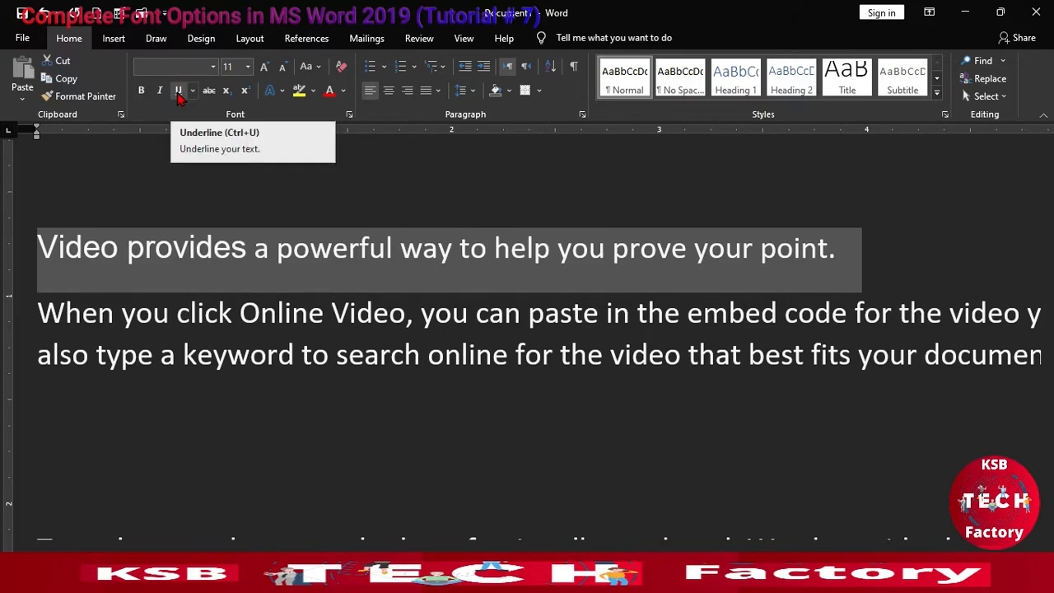
Step: Try underlining the first sentence, undo the underline, and leave only "Video provides" selected
click(179, 92)
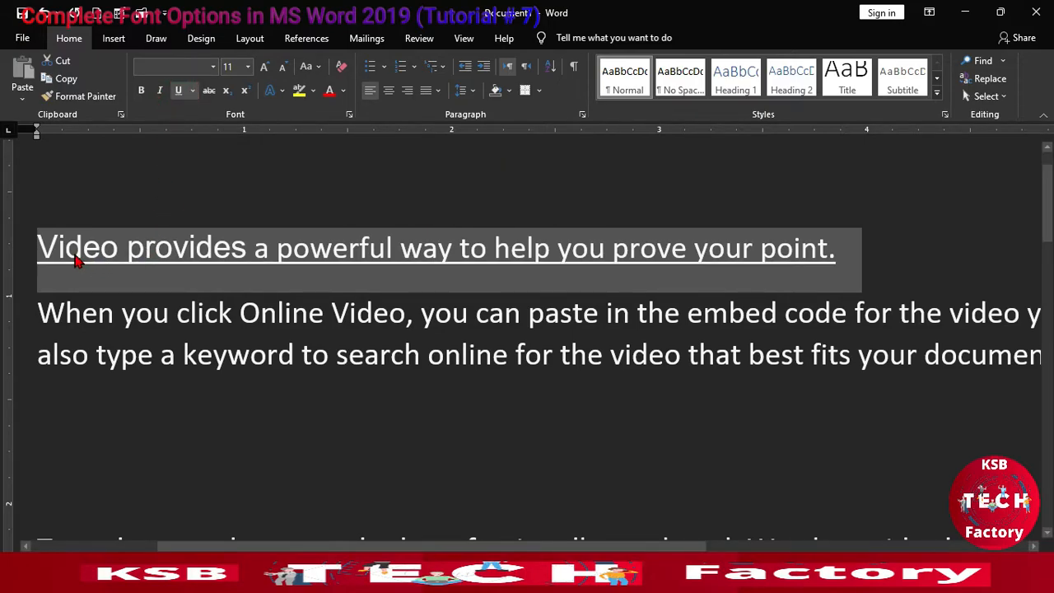
click(448, 251)
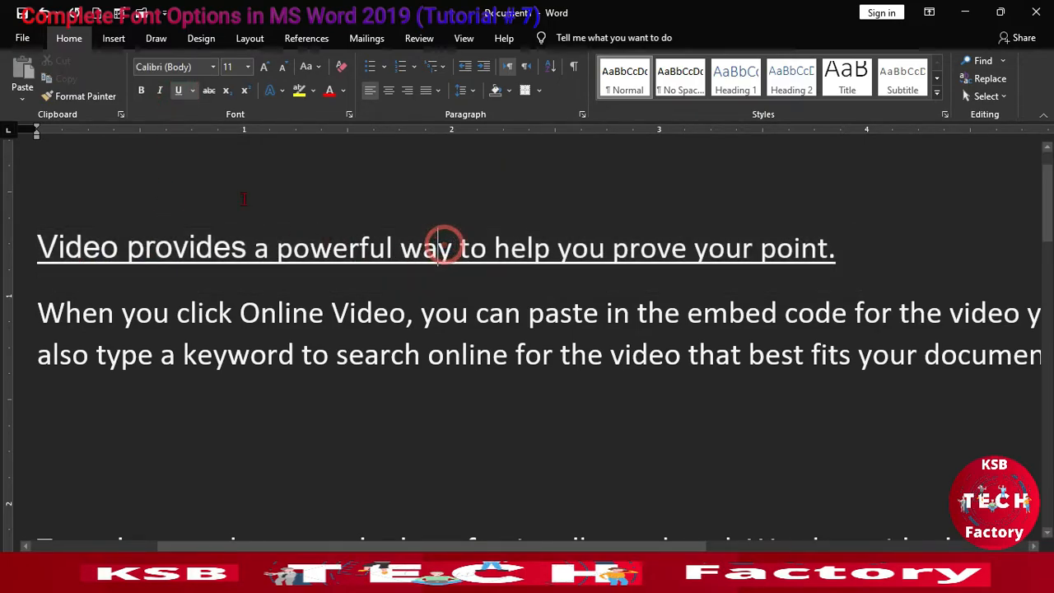
key(ctrl+z)
click(178, 92)
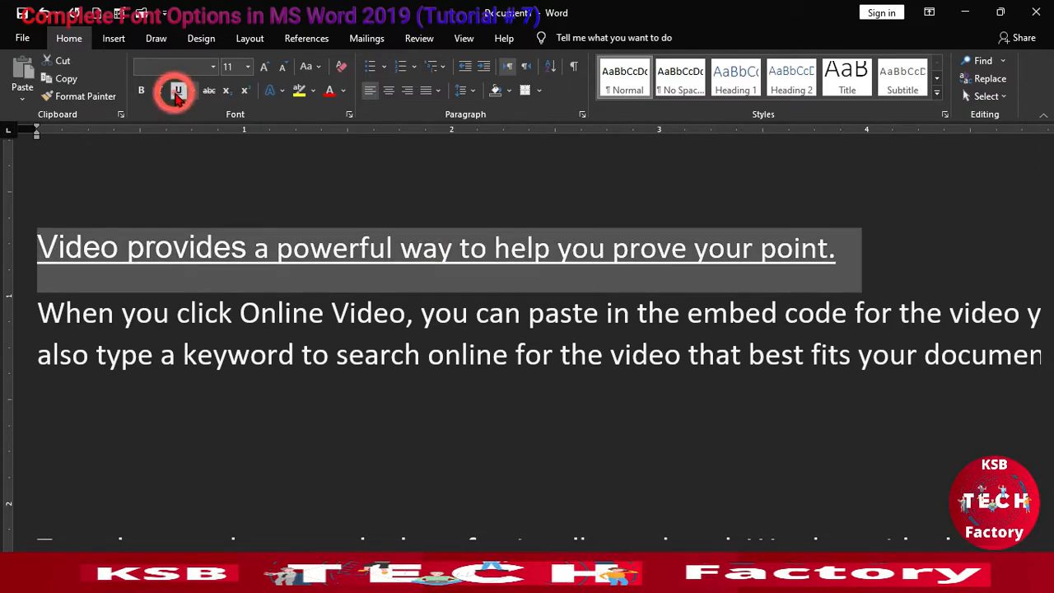
click(258, 259)
click(165, 240)
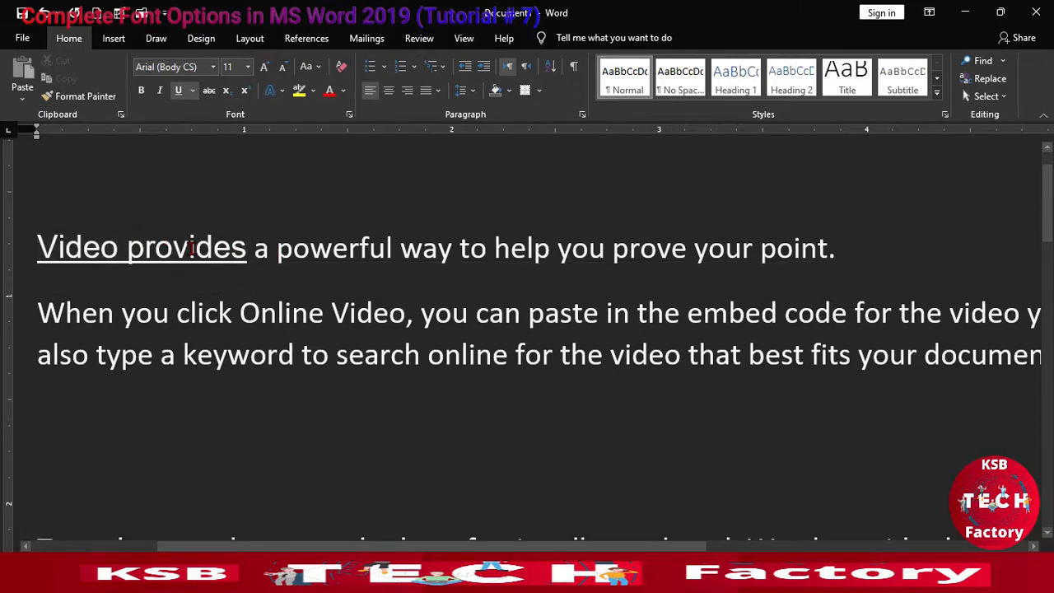
key(ctrl+z)
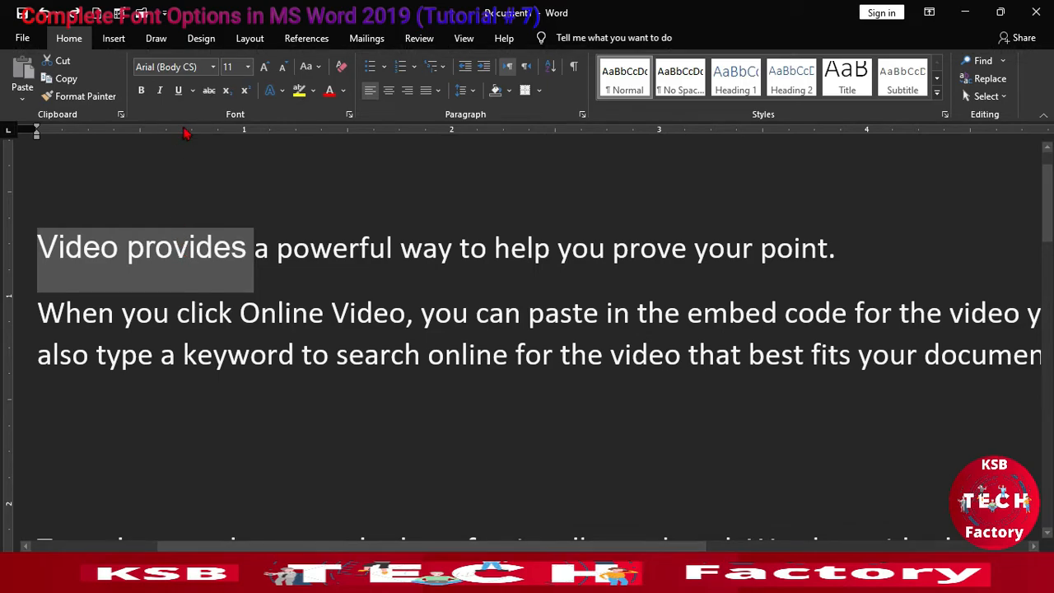
Step: Apply strikethrough to the selected words "Video provides"
click(209, 91)
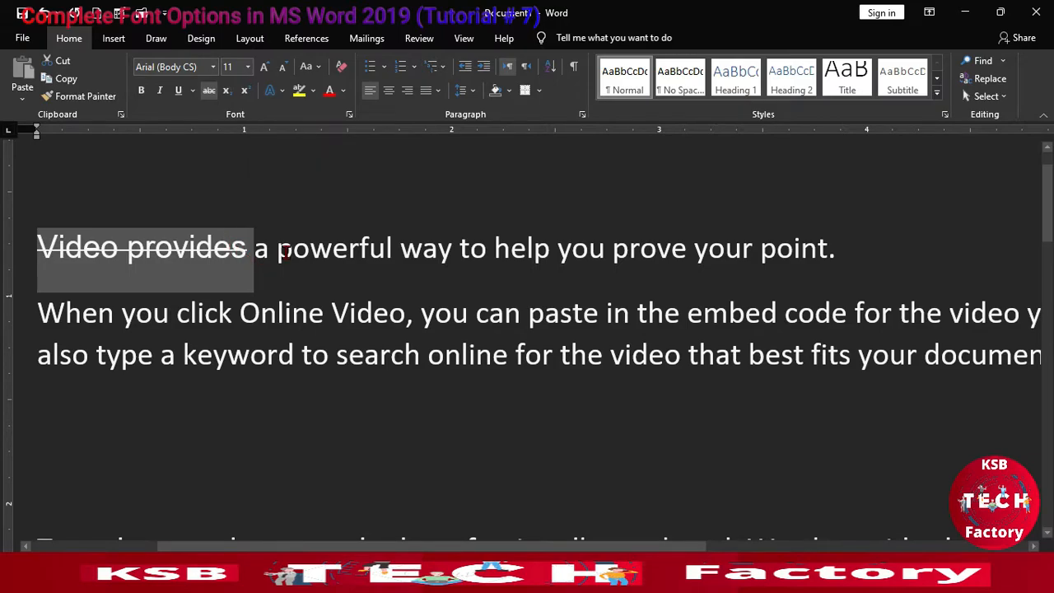
click(283, 250)
Step: Add the text H2O on a new line above the first sentence and make its 2 superscript
click(40, 244)
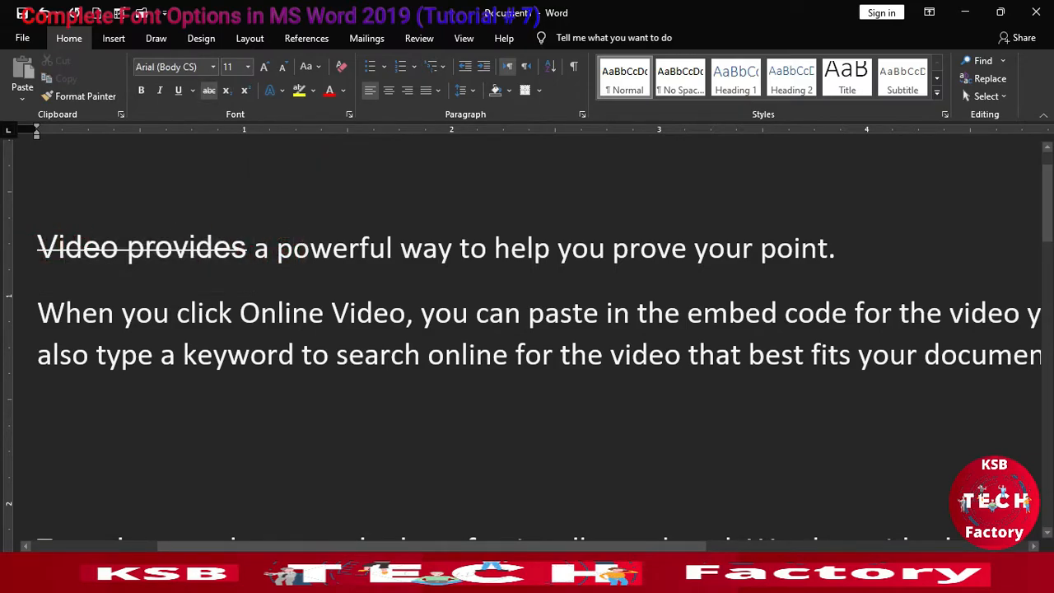
scroll(527, 329, up, 1)
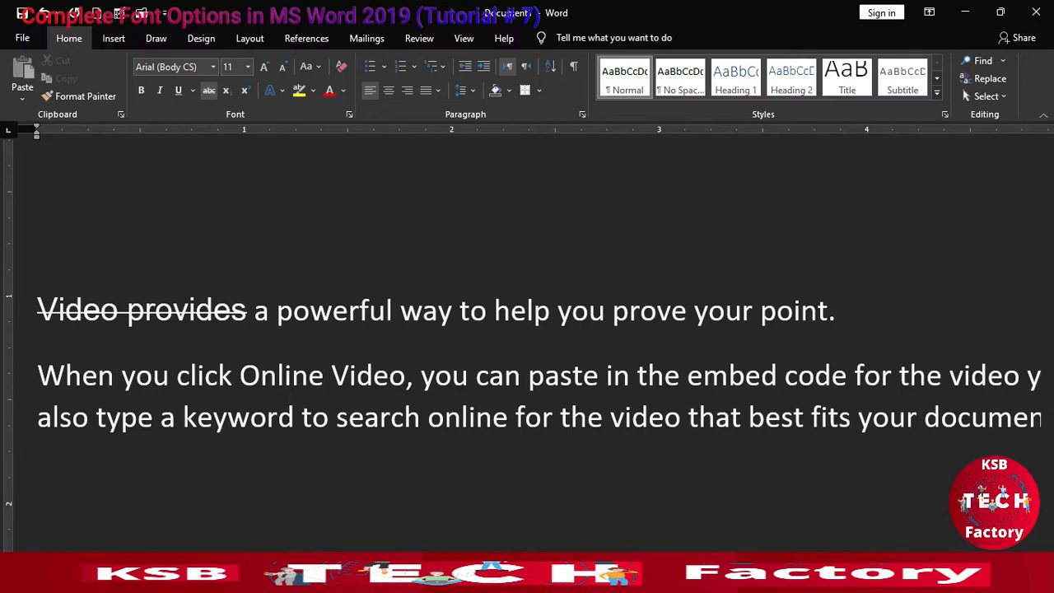
text(H)
text(20)
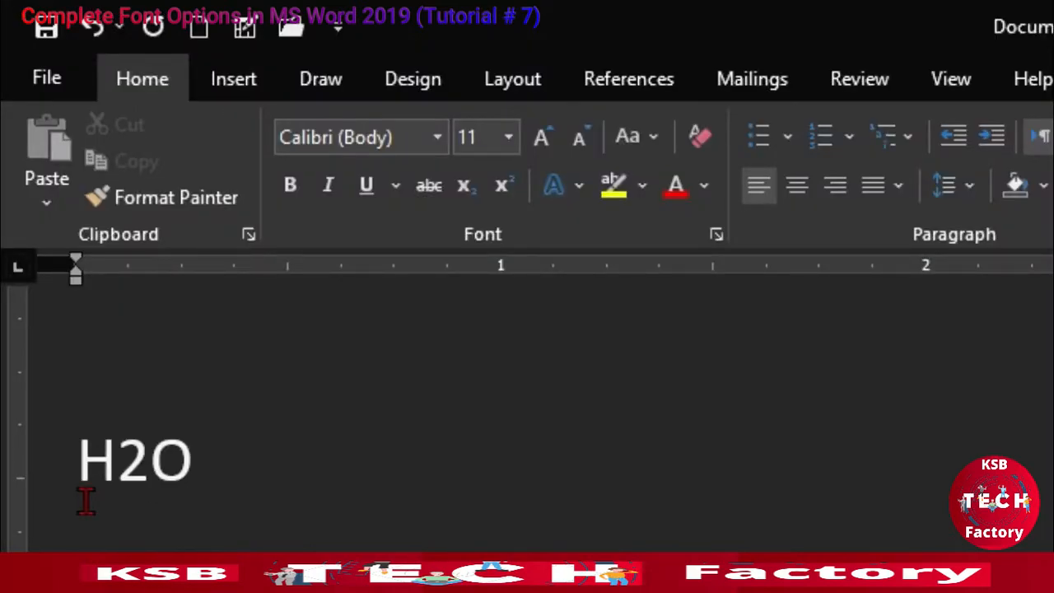
key(shift+Left)
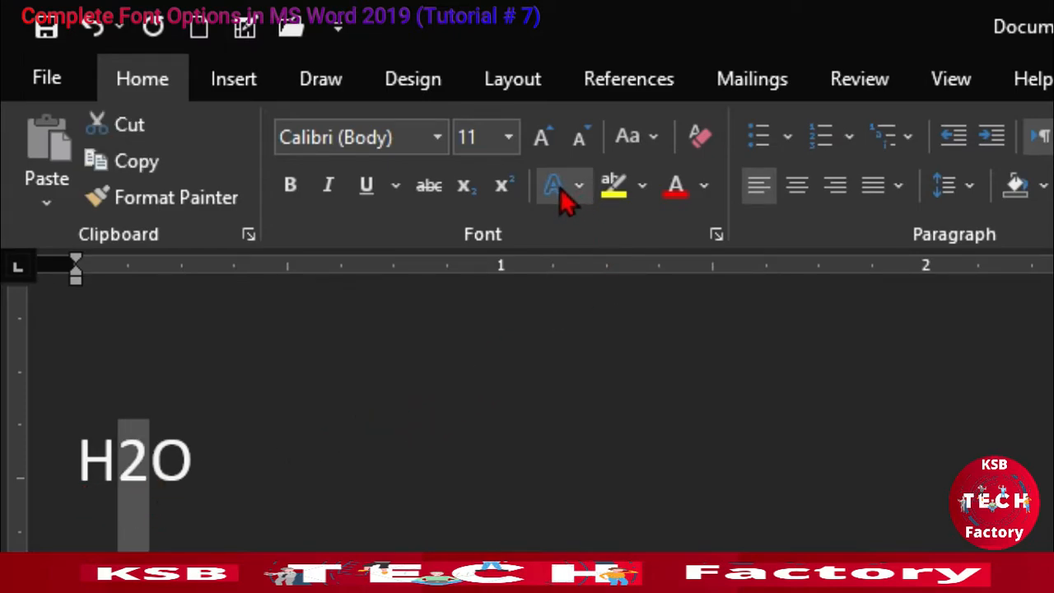
click(505, 190)
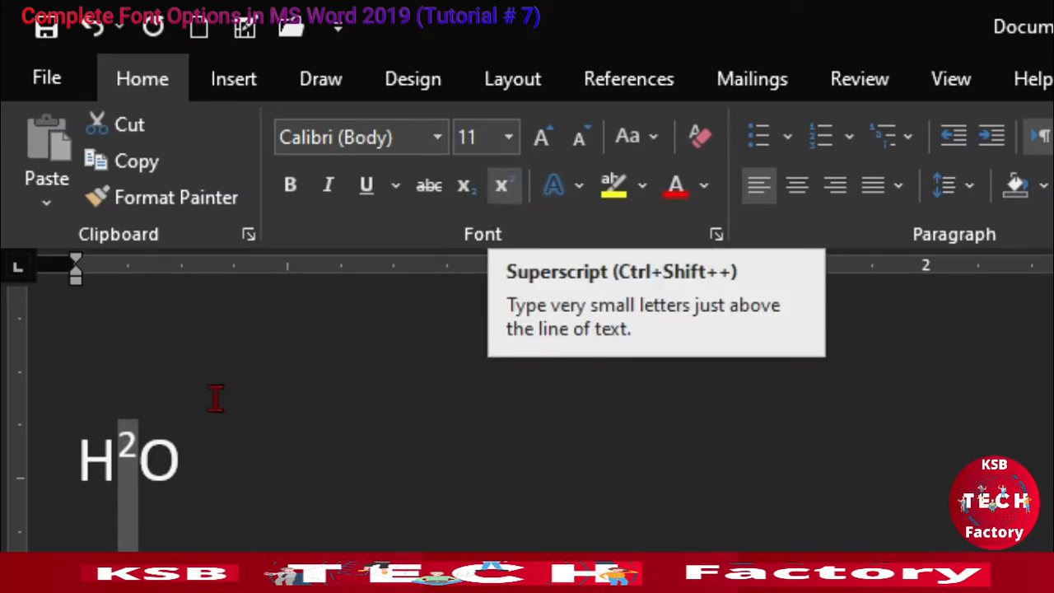
Step: Switch the 2 in H2O to subscript and back to superscript
click(138, 466)
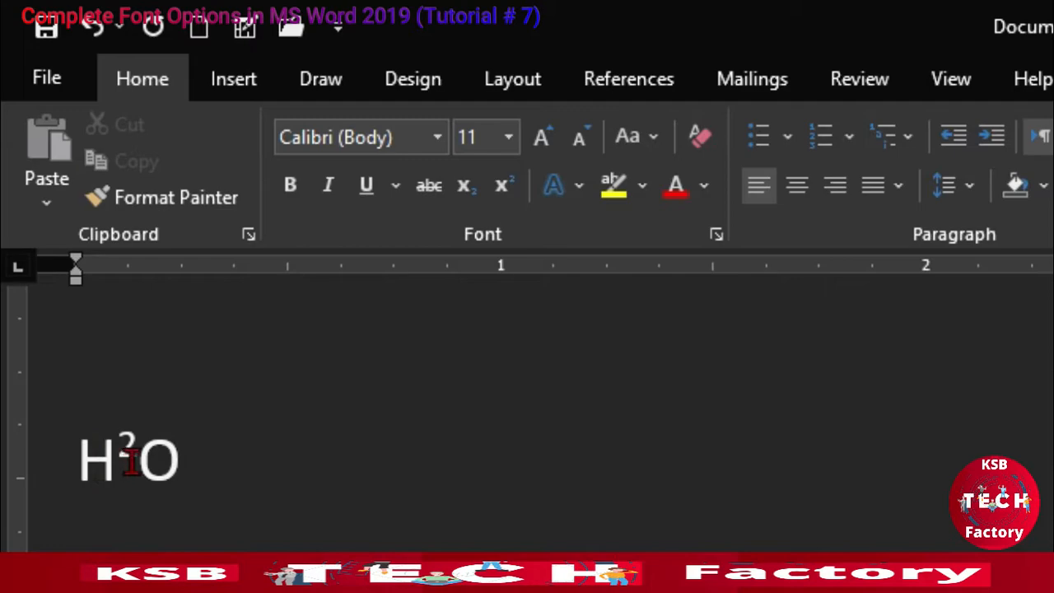
drag(144, 454, 130, 482)
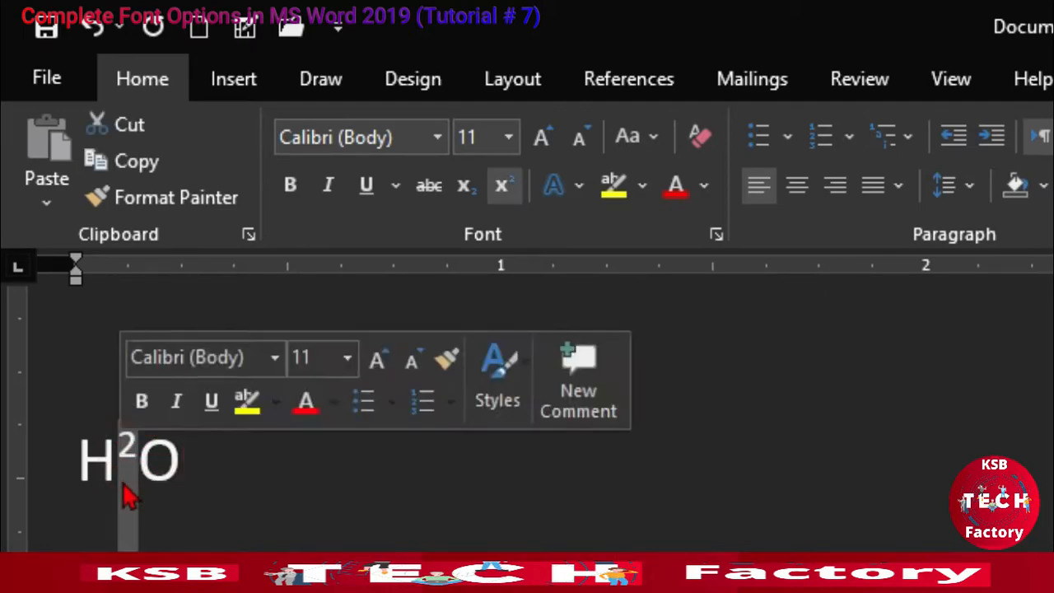
click(465, 186)
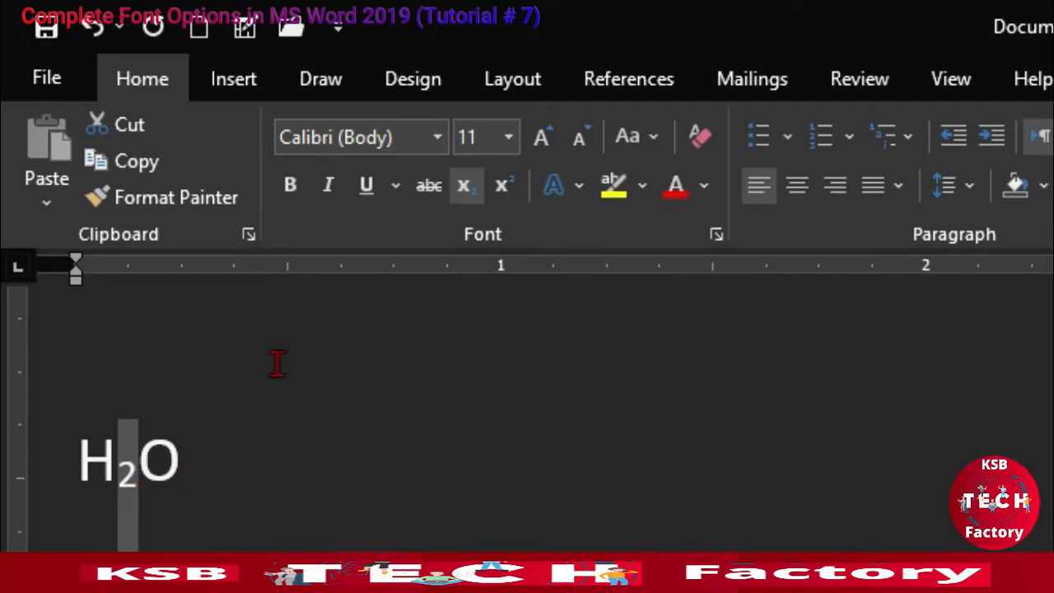
click(504, 187)
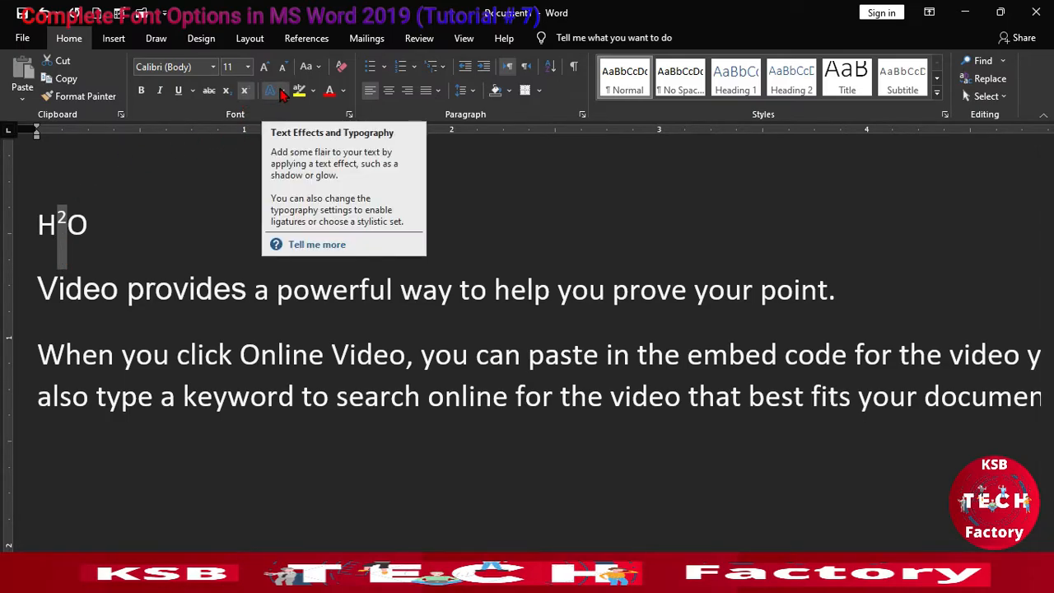
Step: Select the word "Video" in the first sentence and apply the centre reflection variation as its text effect
click(203, 206)
double_click(60, 288)
click(433, 140)
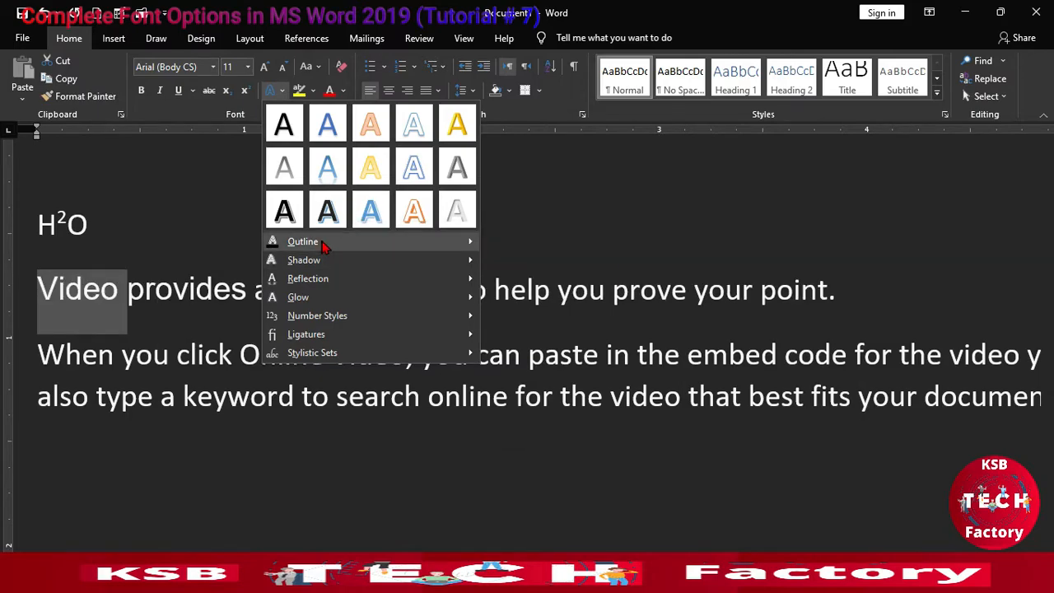
mouse_move(323, 247)
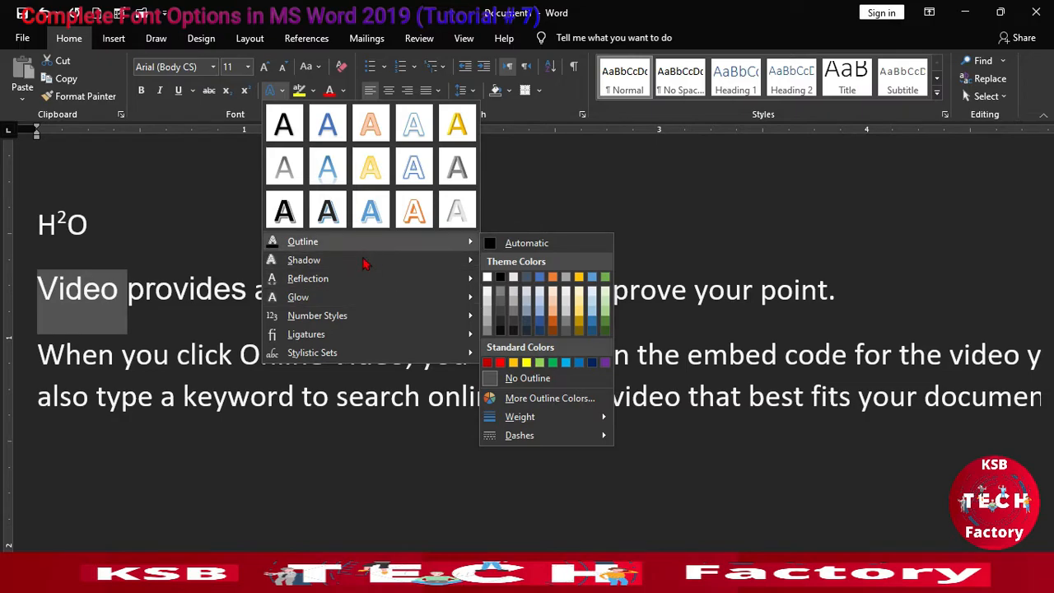
mouse_move(364, 265)
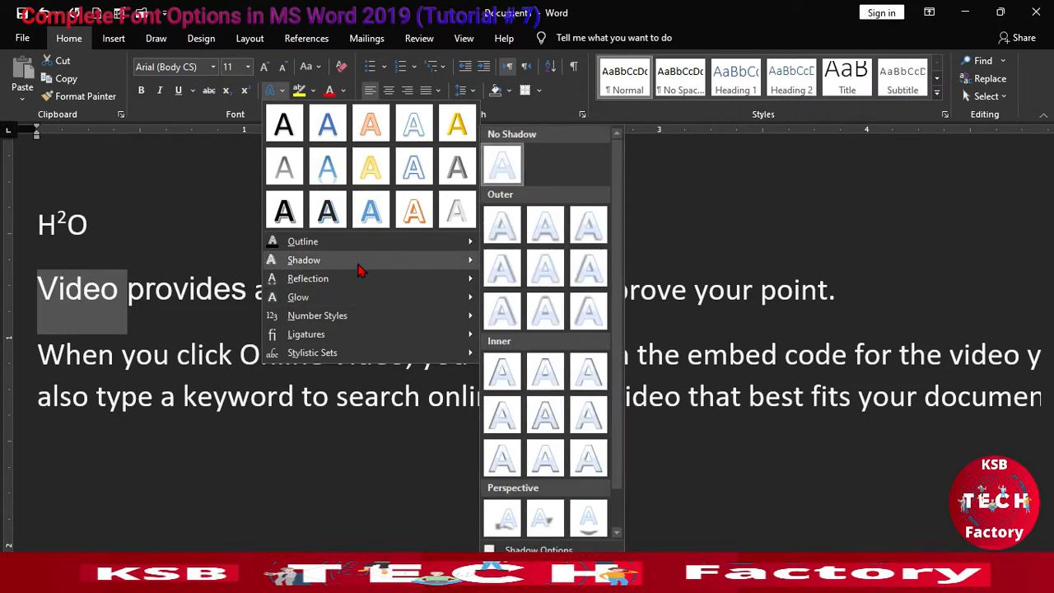
mouse_move(347, 287)
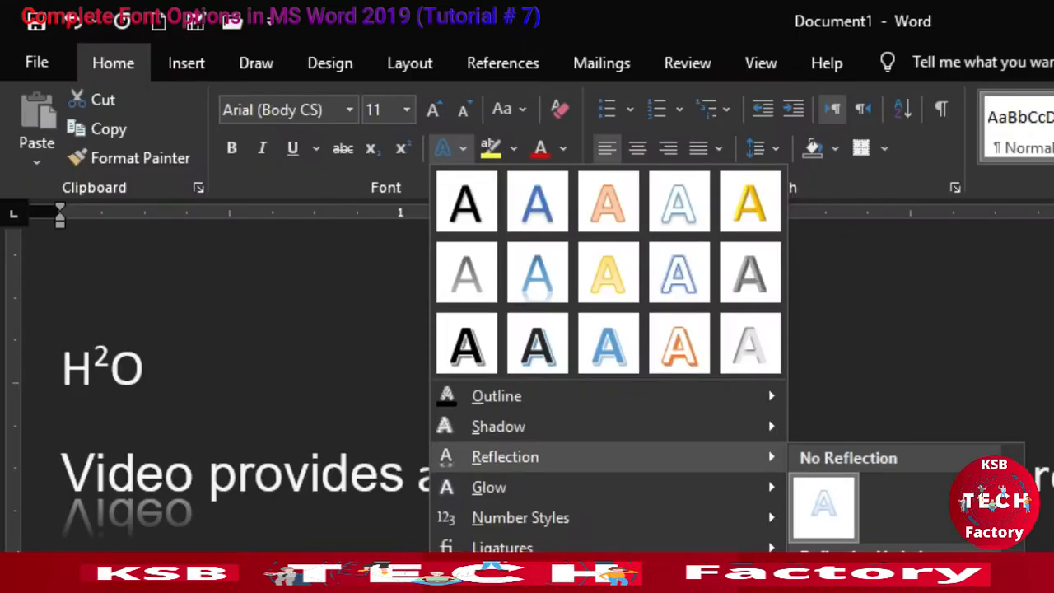
click(545, 410)
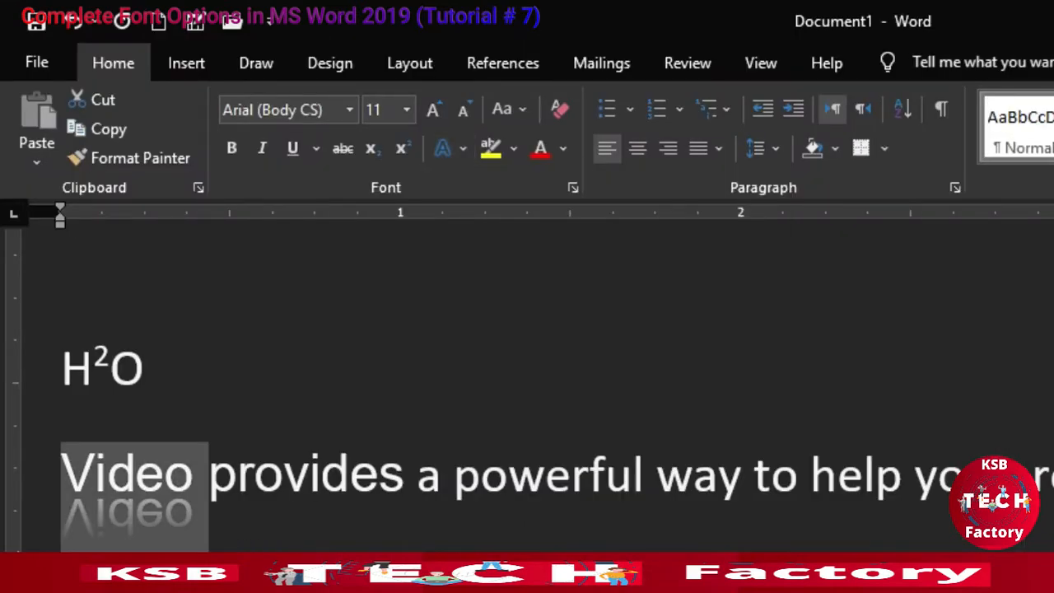
Step: Reselect the word "Video" and undo its reflection text effect
click(153, 545)
drag(58, 471, 194, 476)
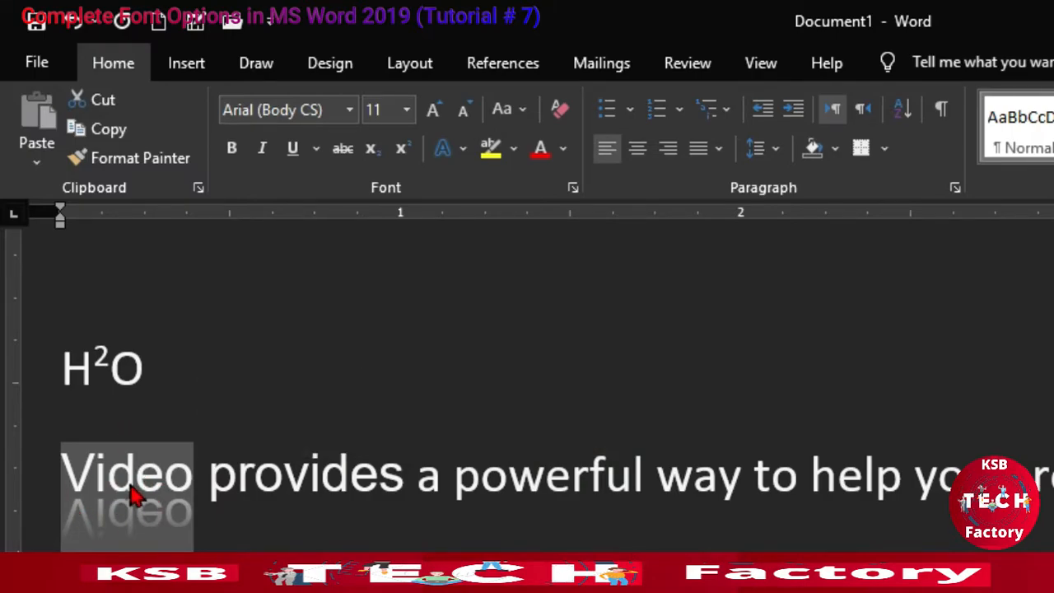
click(463, 150)
click(237, 565)
key(ctrl+z)
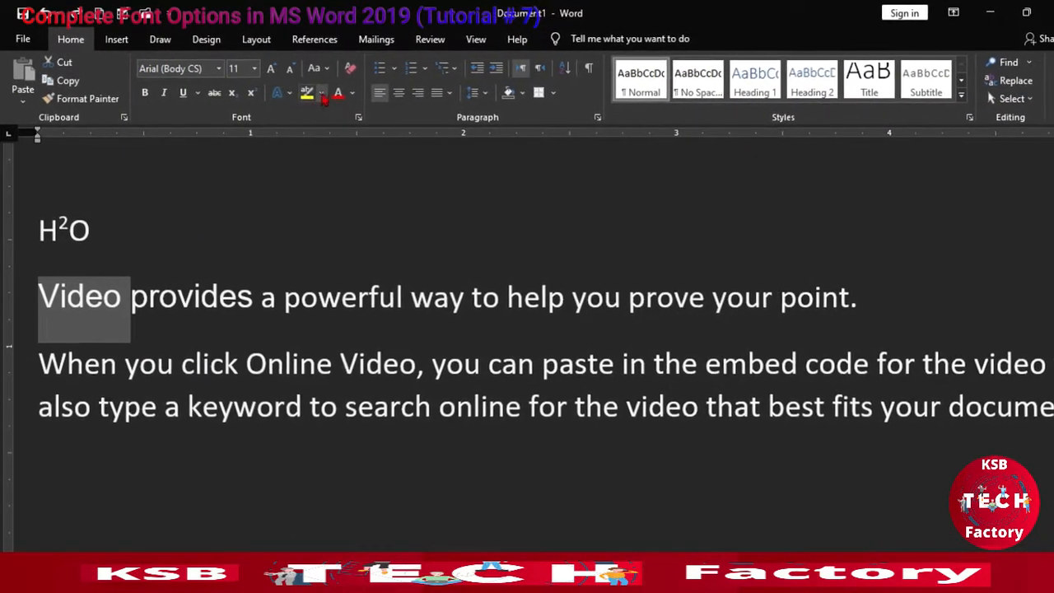
Step: Highlight the whole first sentence in yellow
drag(33, 298, 888, 308)
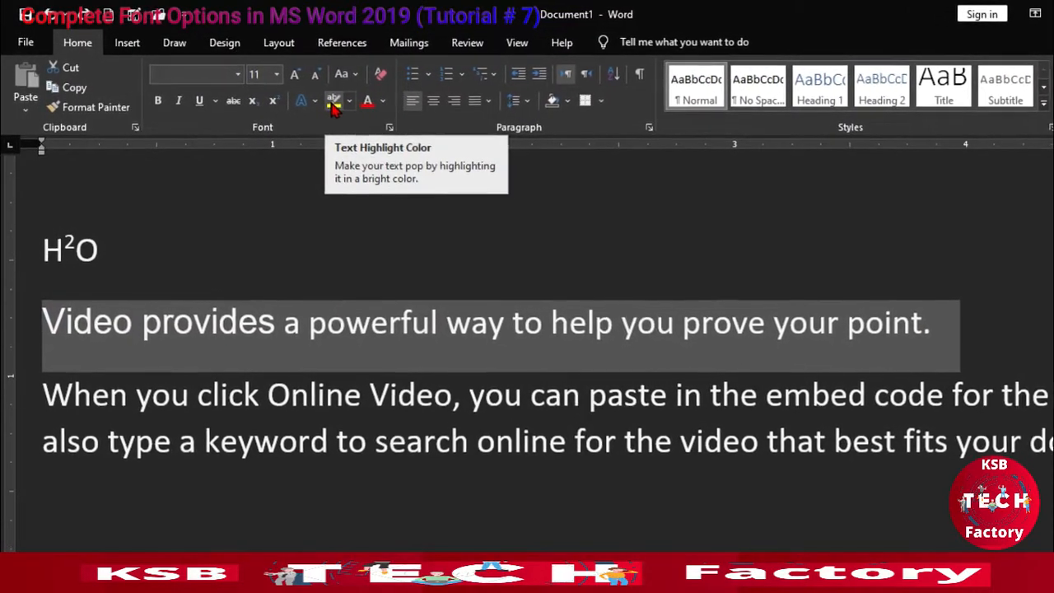
click(327, 102)
click(195, 376)
Step: Change the text highlight colour of the first sentence to red
drag(42, 323, 980, 339)
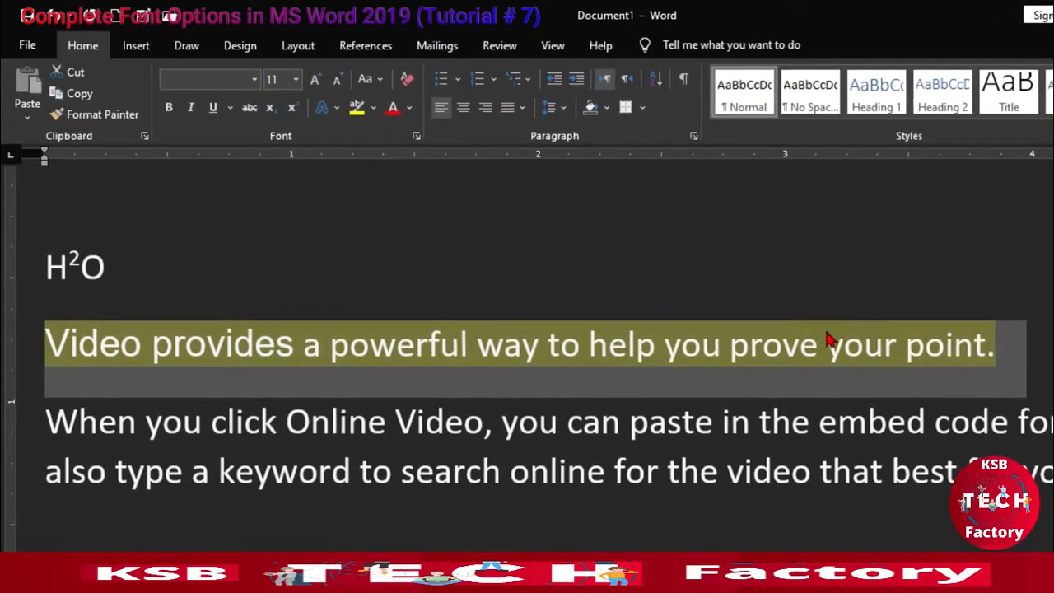
click(373, 107)
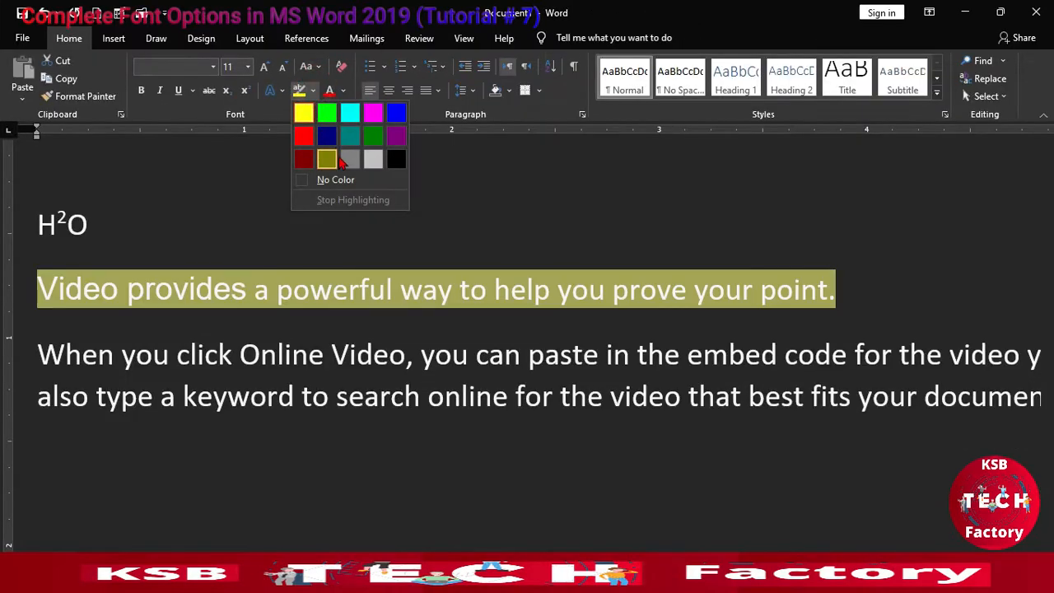
click(303, 135)
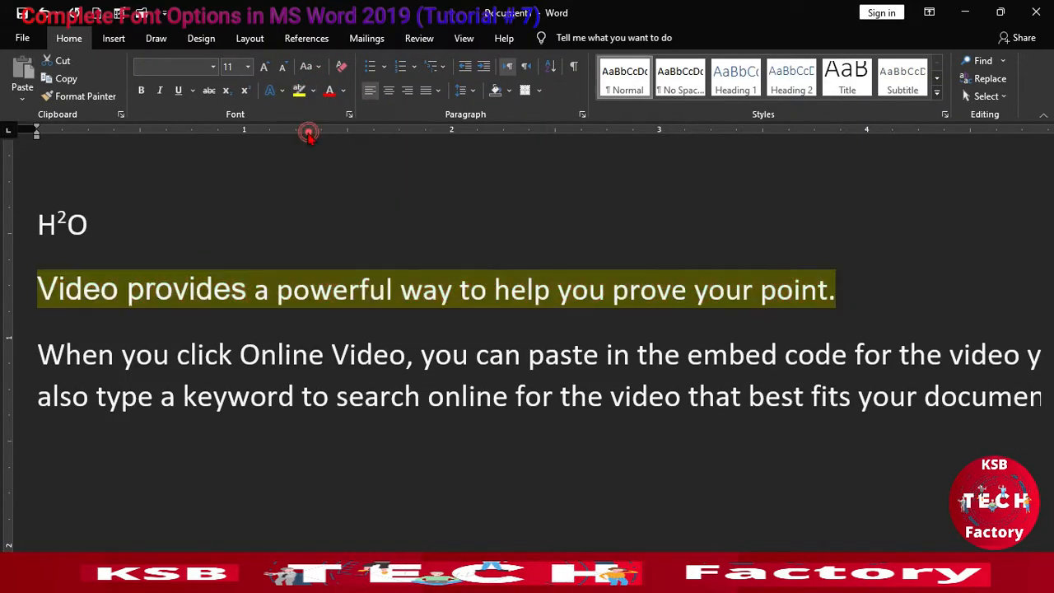
drag(24, 289, 868, 290)
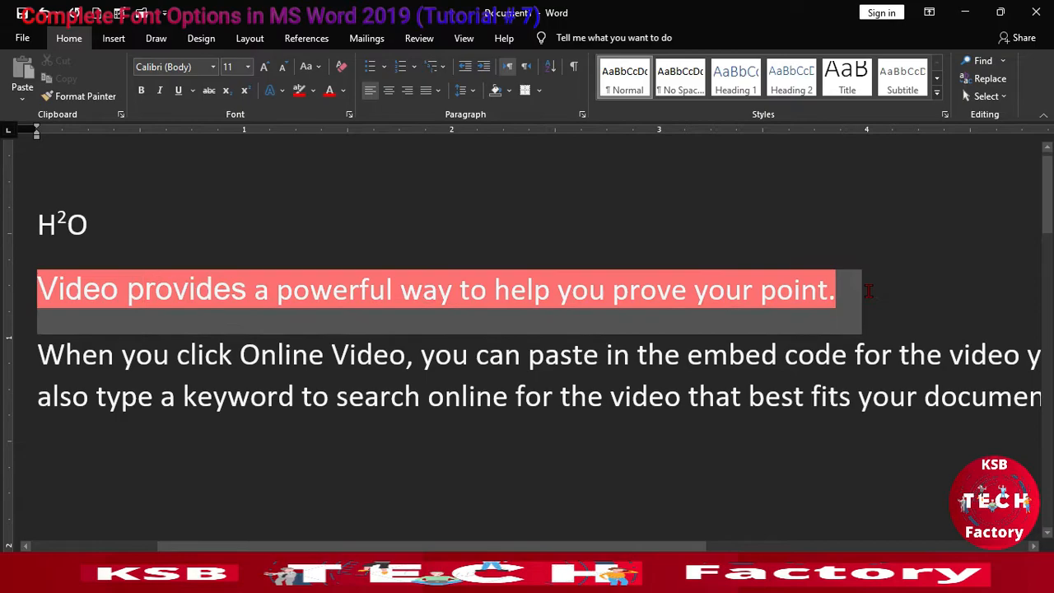
Step: Set the font colour of the first sentence to the standard light blue
click(343, 92)
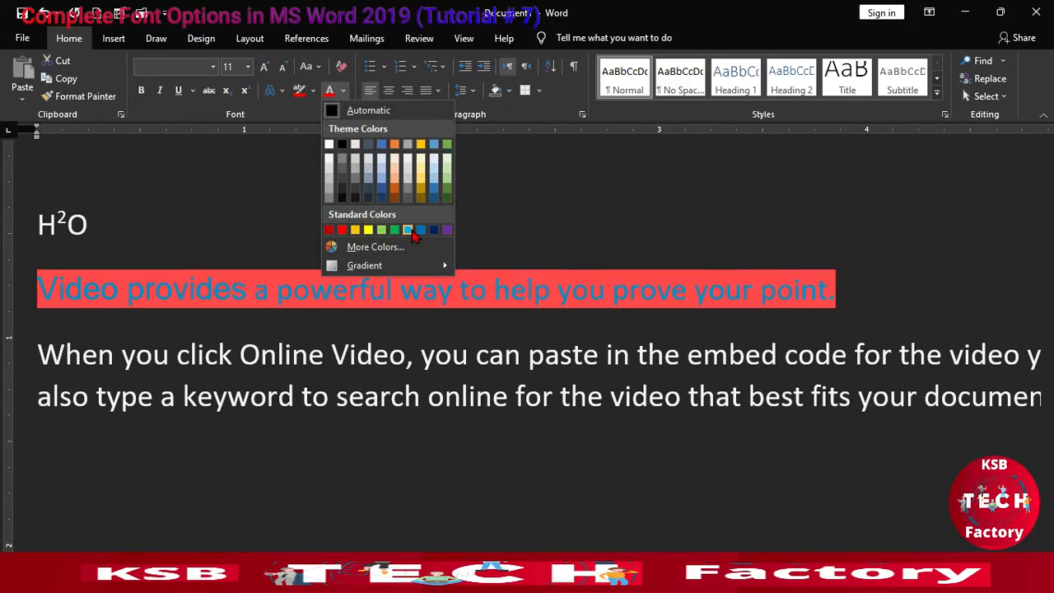
click(414, 233)
click(401, 249)
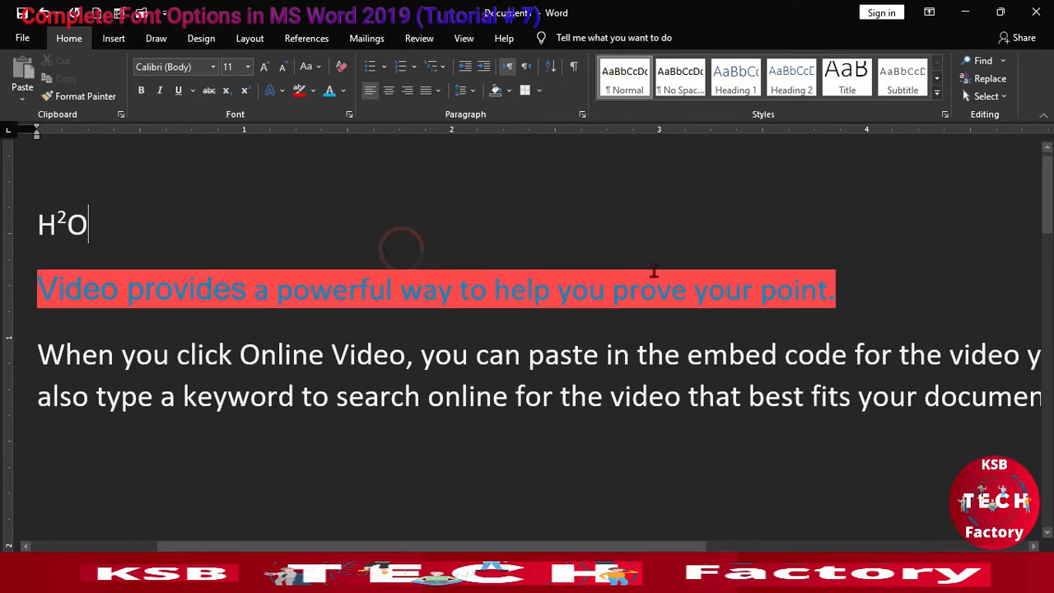
Step: Remove the highlight from the first sentence's words, leaving out the closing period
drag(863, 280, 452, 293)
drag(117, 286, 38, 288)
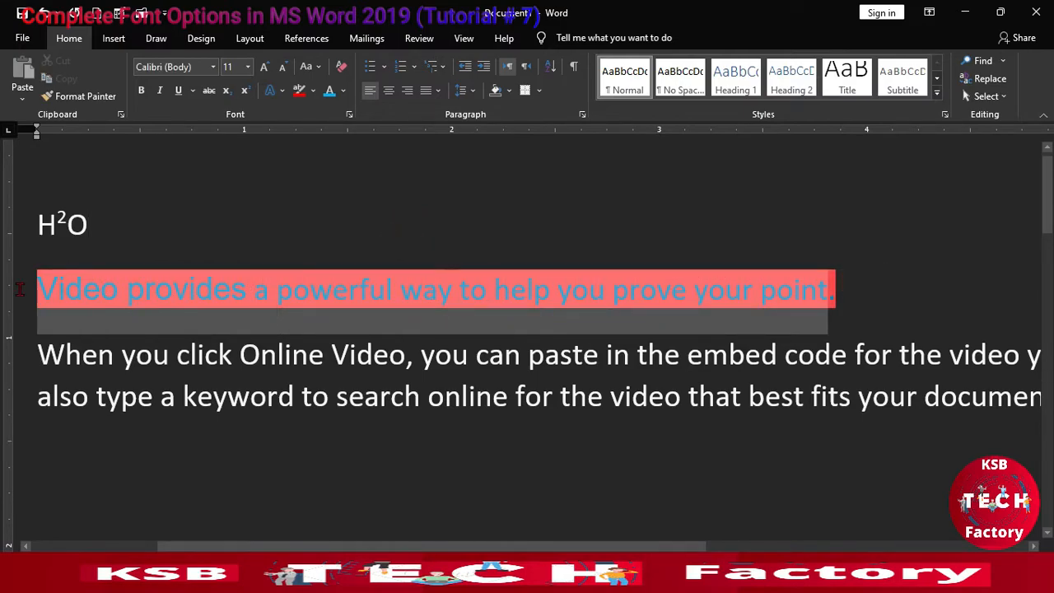
click(313, 90)
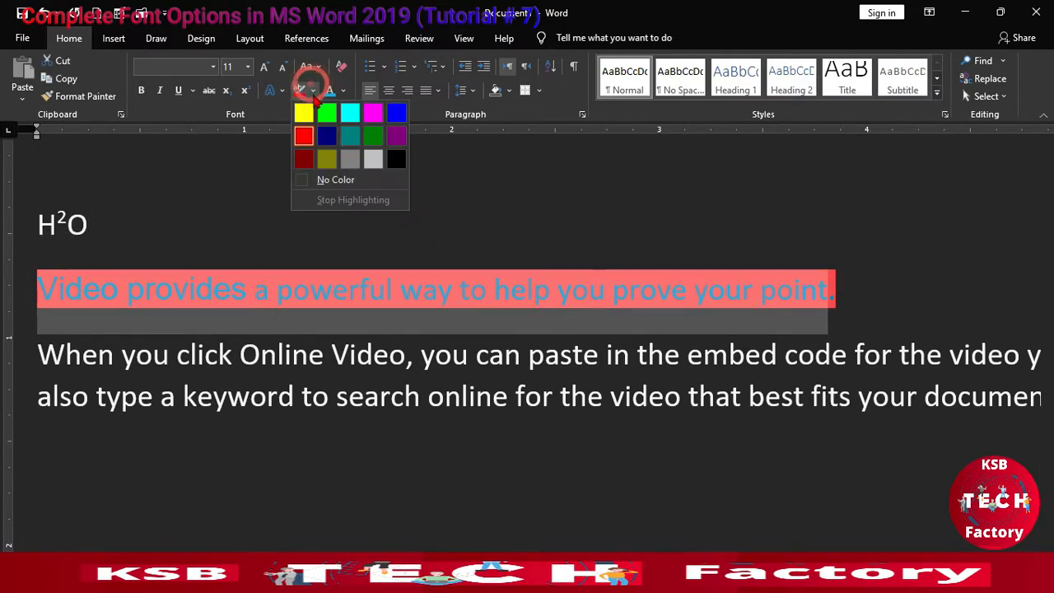
click(336, 179)
click(320, 254)
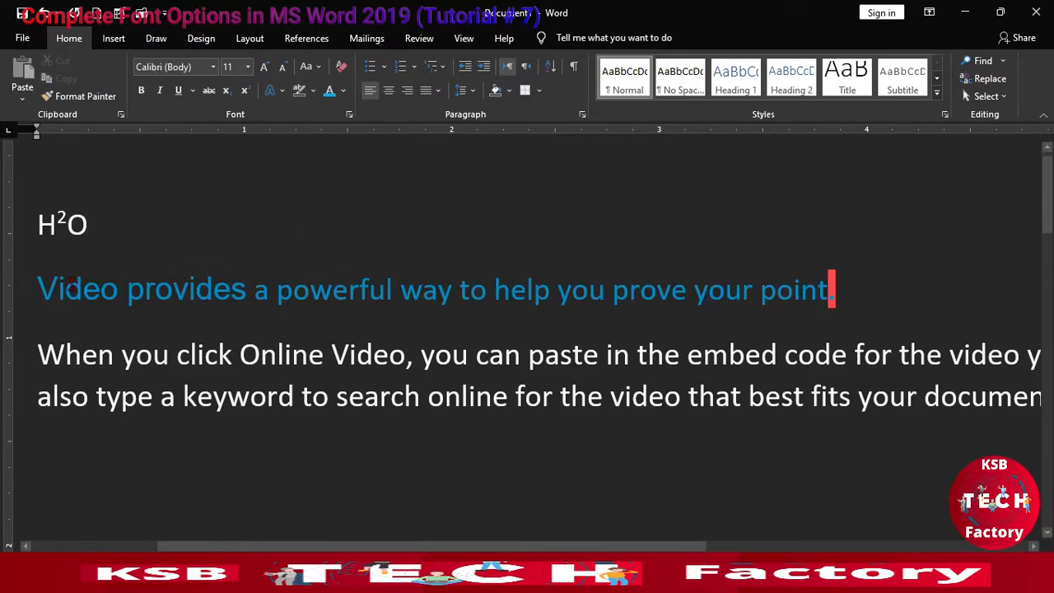
Step: Set the font colour of the entire first sentence to the standard yellow
drag(33, 290, 921, 294)
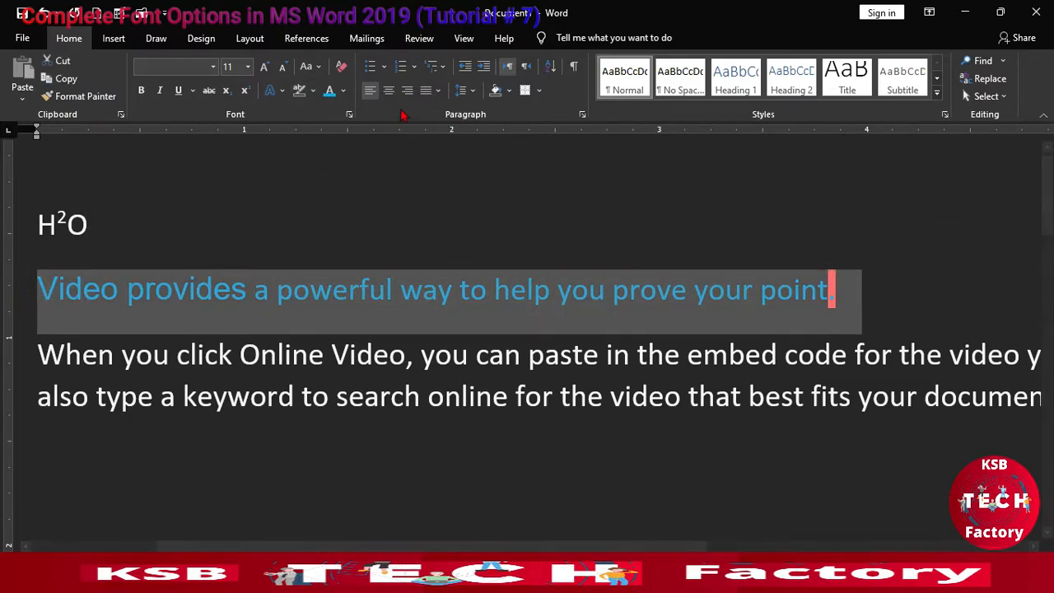
click(344, 91)
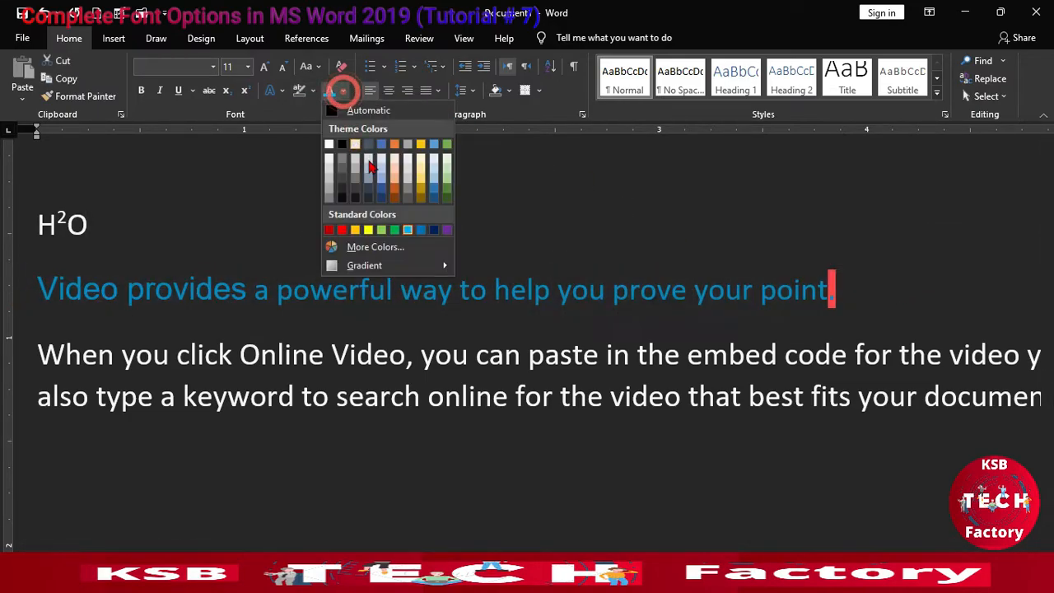
click(356, 230)
click(379, 220)
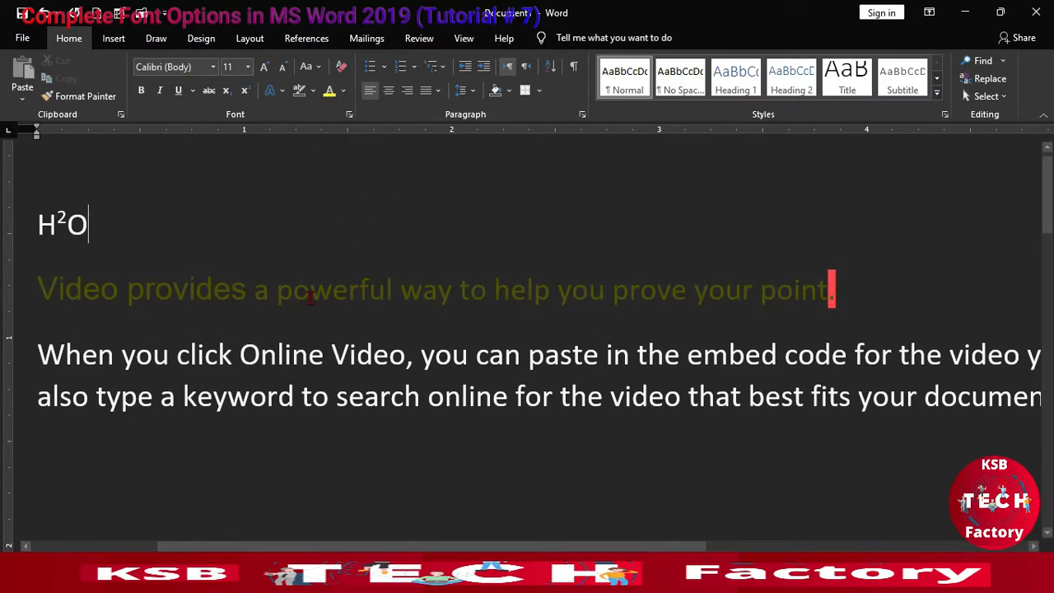
drag(870, 294, 54, 310)
click(318, 259)
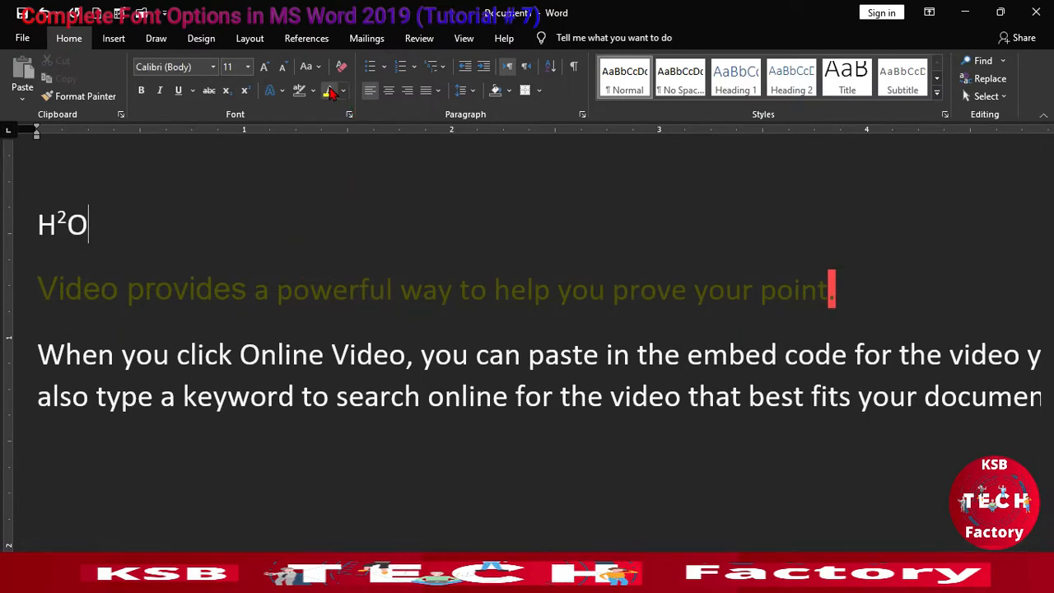
Step: Select the whole first sentence and clear all its formatting
triple_click(687, 238)
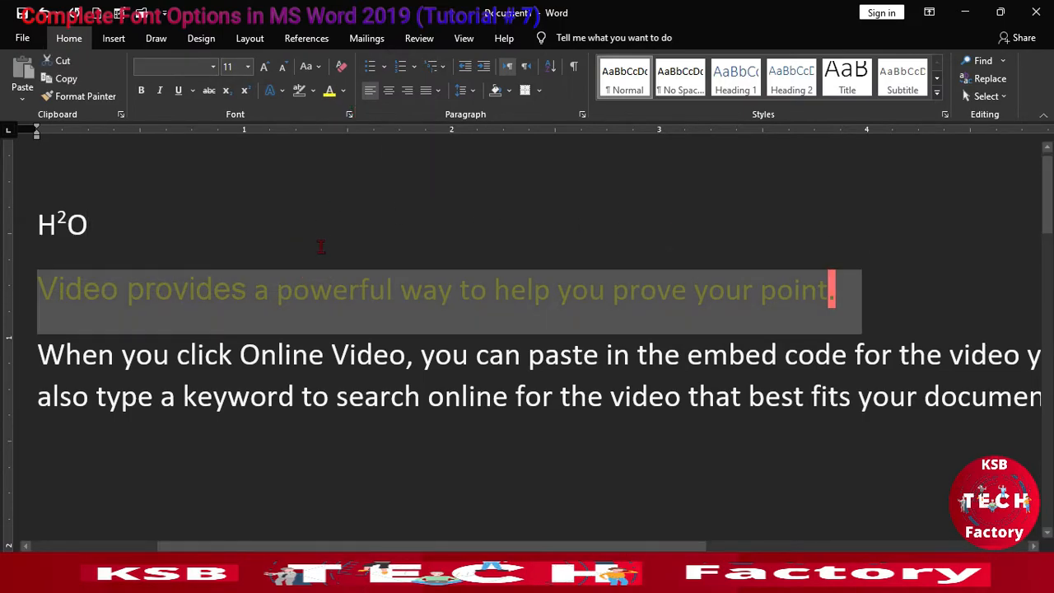
click(341, 70)
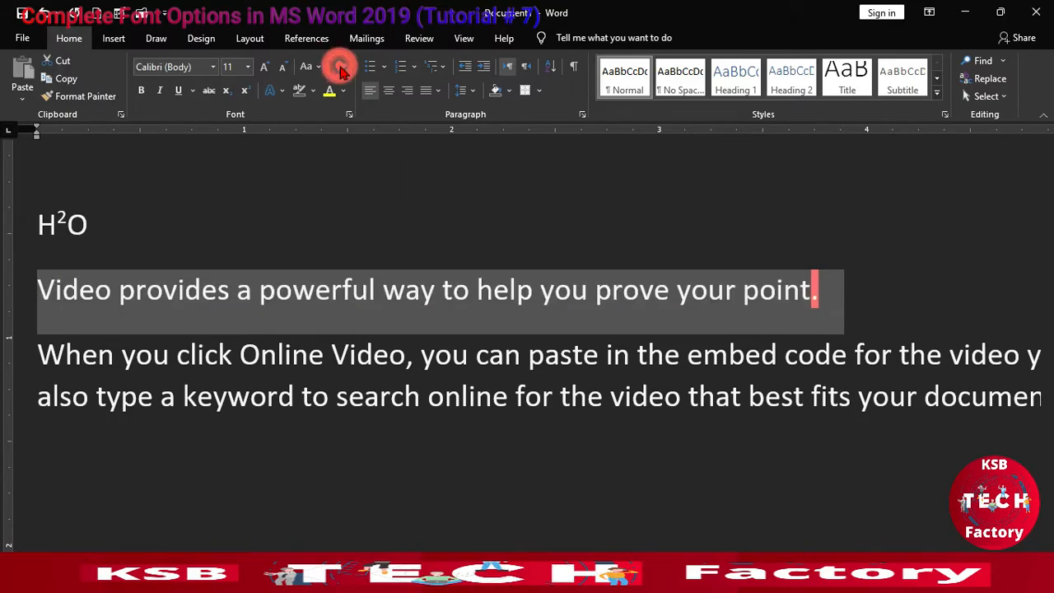
click(232, 304)
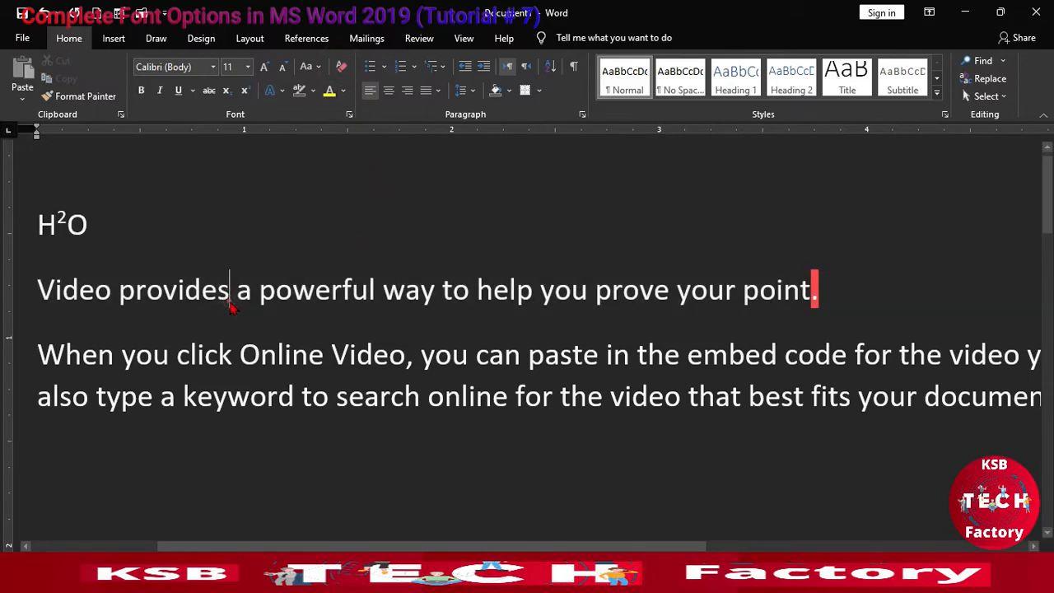
Step: Examine the advanced font and character options for the first sentence in the Font dialog and accept the existing settings
drag(39, 294, 813, 296)
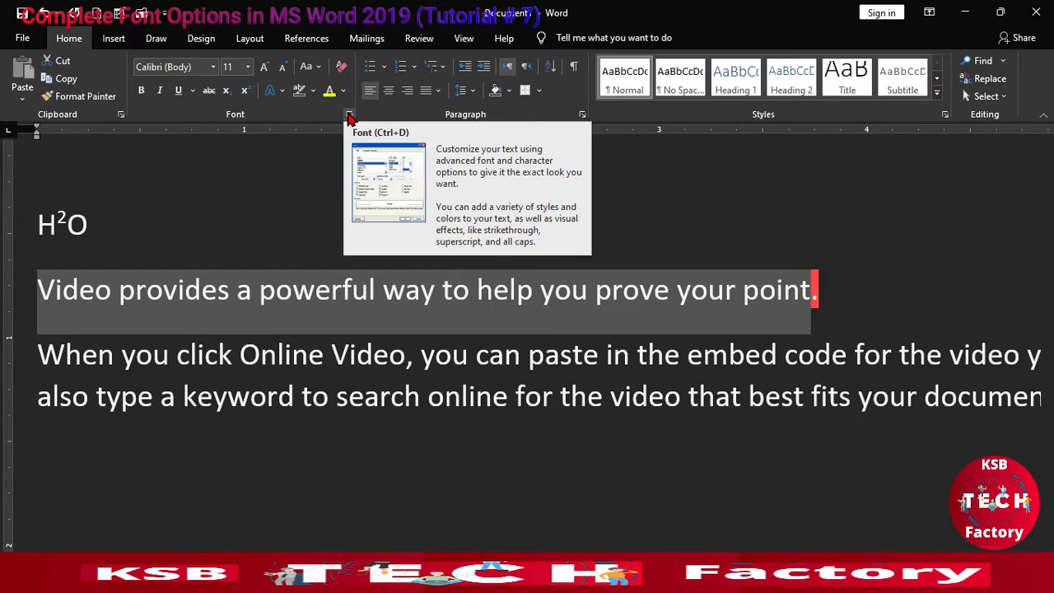
click(349, 115)
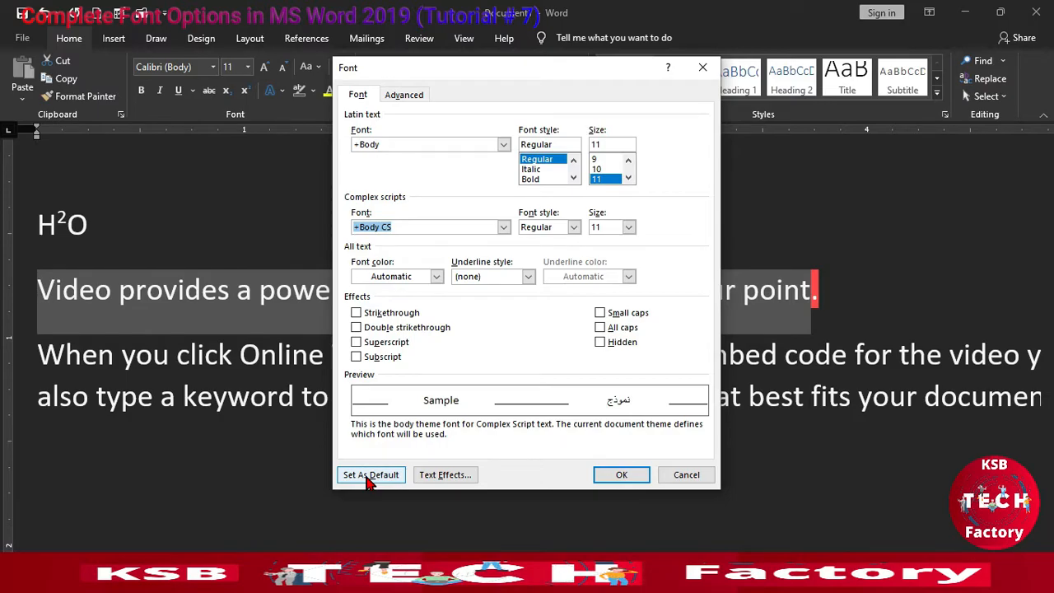
click(619, 476)
click(226, 289)
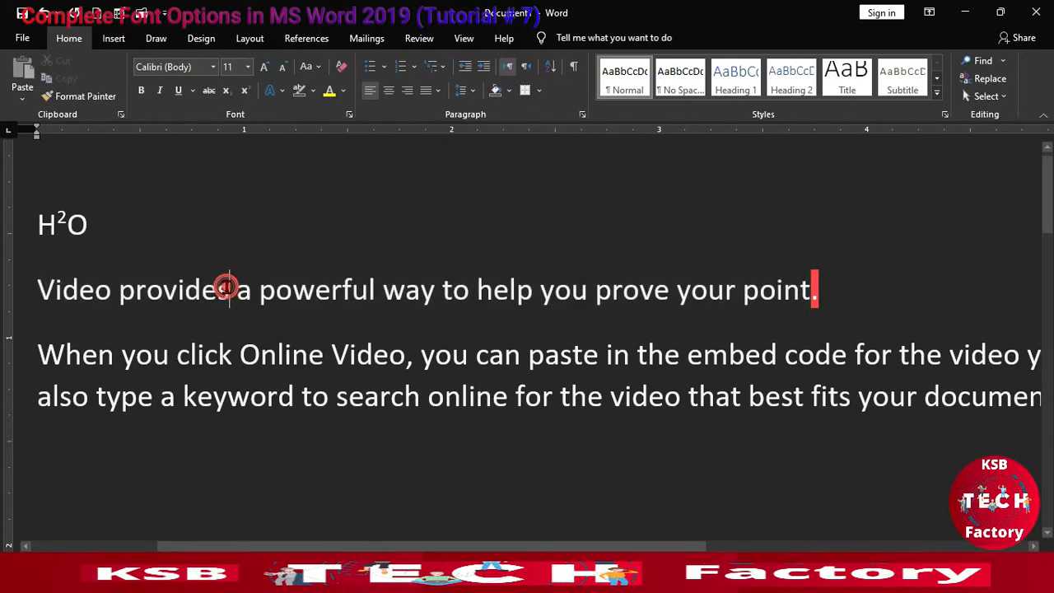